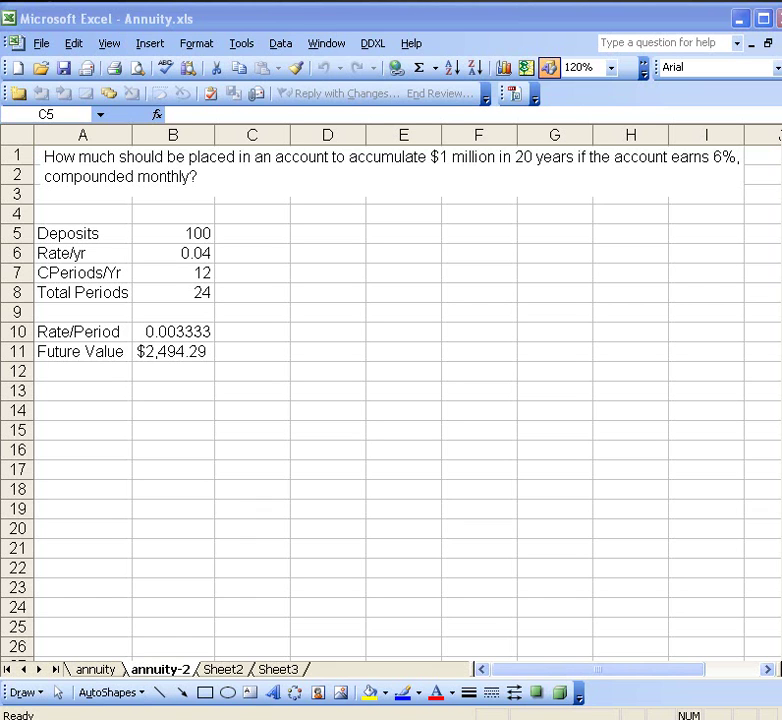
# Step: After viewing the future value formula in B11, set Total Periods in B8 to 240
pyautogui.click(176, 352)
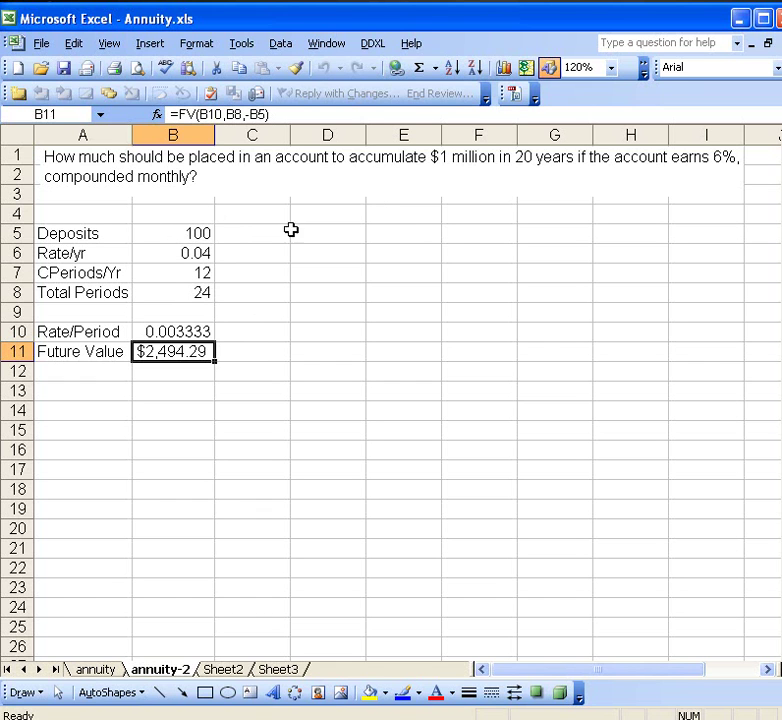
pyautogui.click(194, 294)
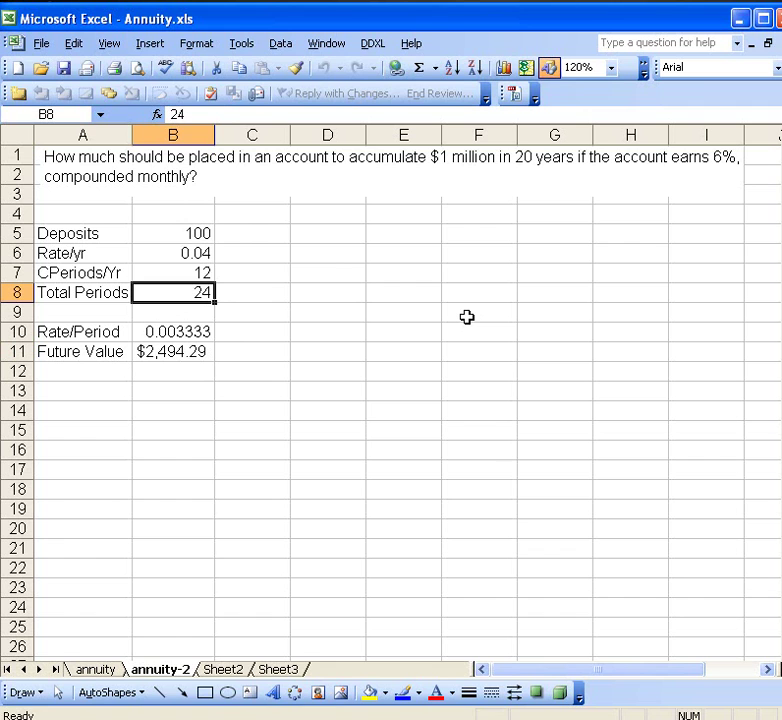
pyautogui.write('240')
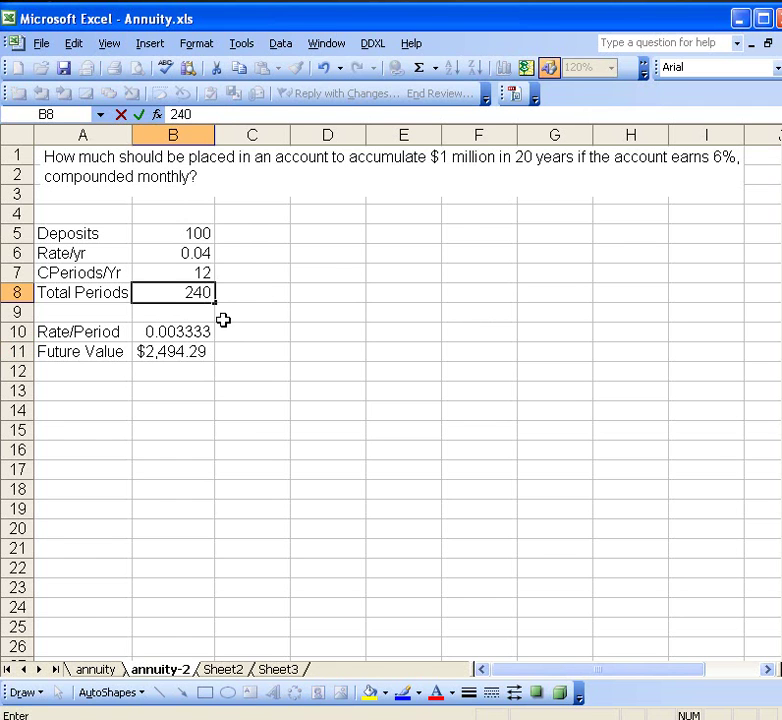
pyautogui.click(208, 256)
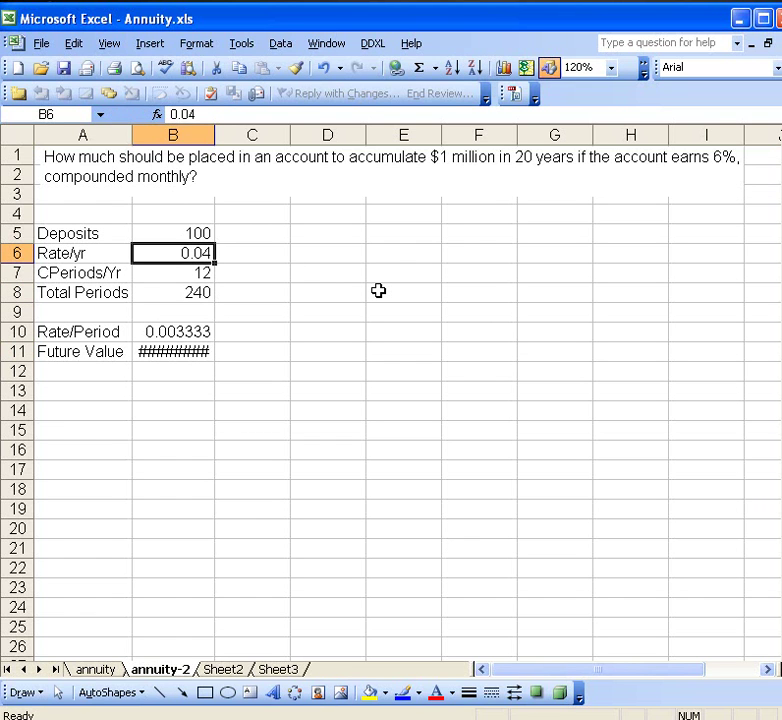
# Step: Change the yearly rate in B6 to 0.06 and widen column B to show $46,204.09
pyautogui.press('BackSpace')
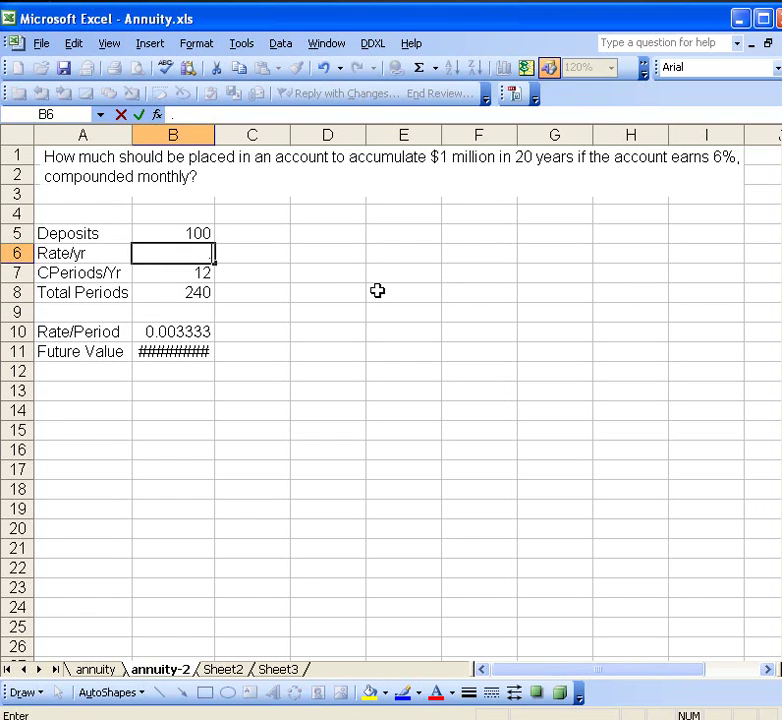
pyautogui.write('.06')
pyautogui.press('Return')
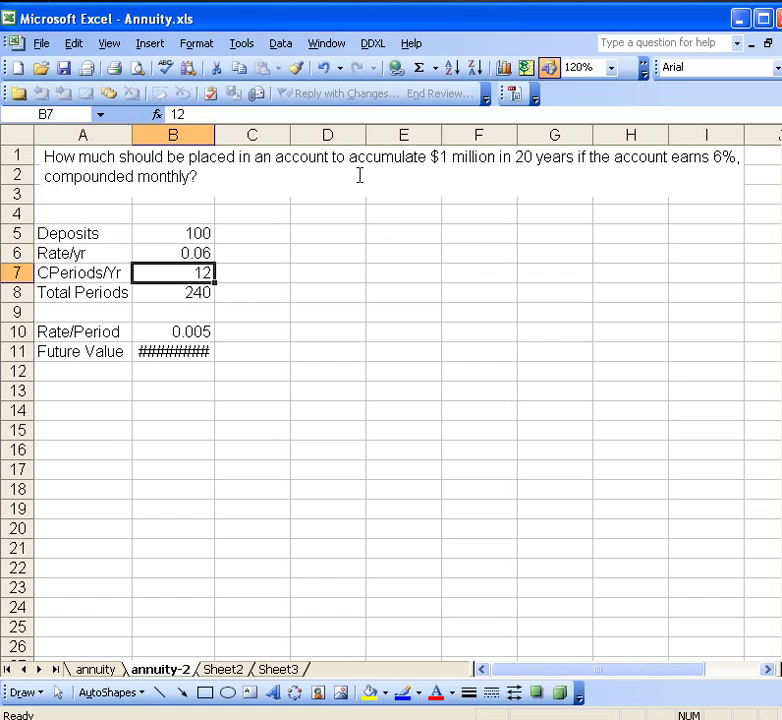
pyautogui.click(214, 139)
pyautogui.moveTo(214, 139); pyautogui.dragTo(225, 139)
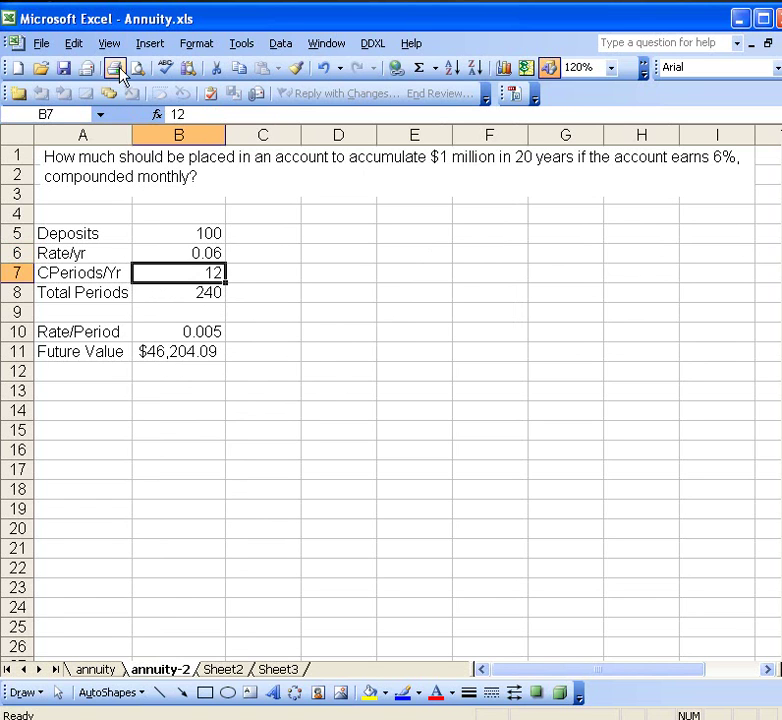
# Step: Run Solver with target cell B11 set to 1000000 by changing the deposit in B5
pyautogui.click(245, 45)
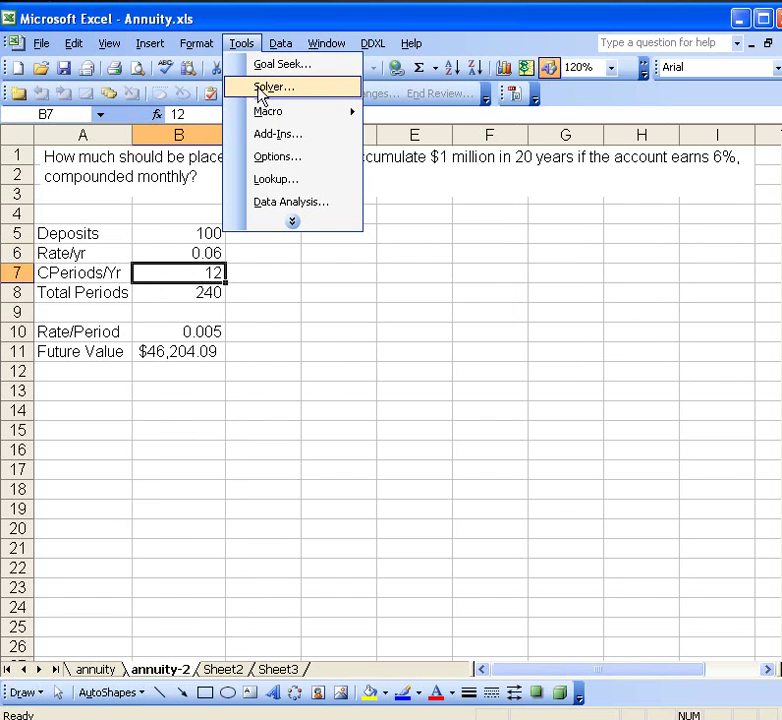
pyautogui.click(262, 88)
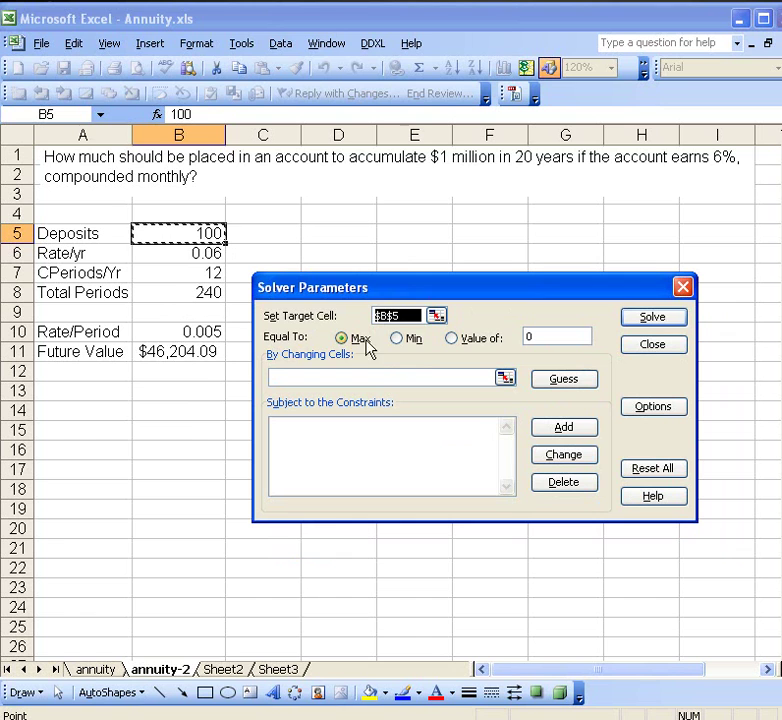
pyautogui.click(166, 356)
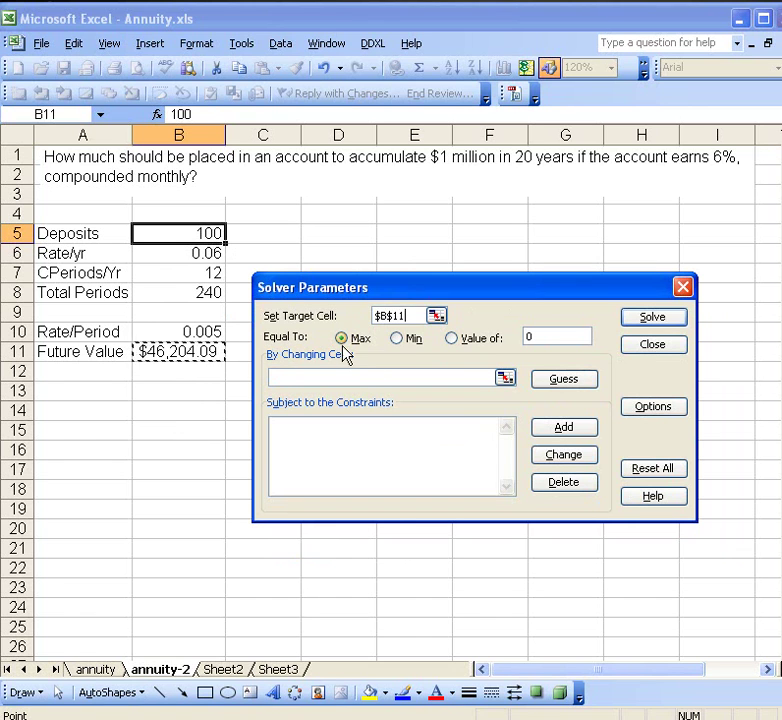
pyautogui.click(452, 340)
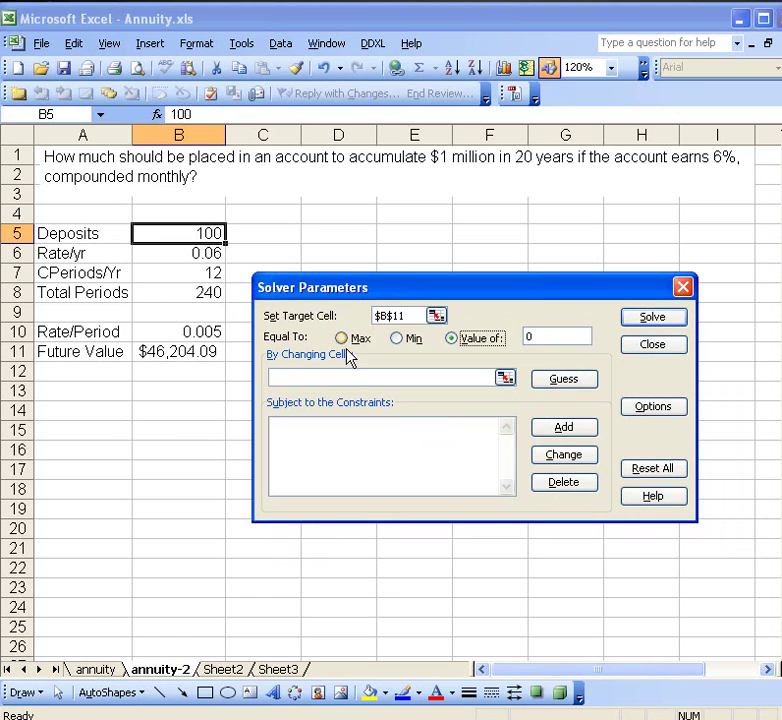
pyautogui.click(537, 338)
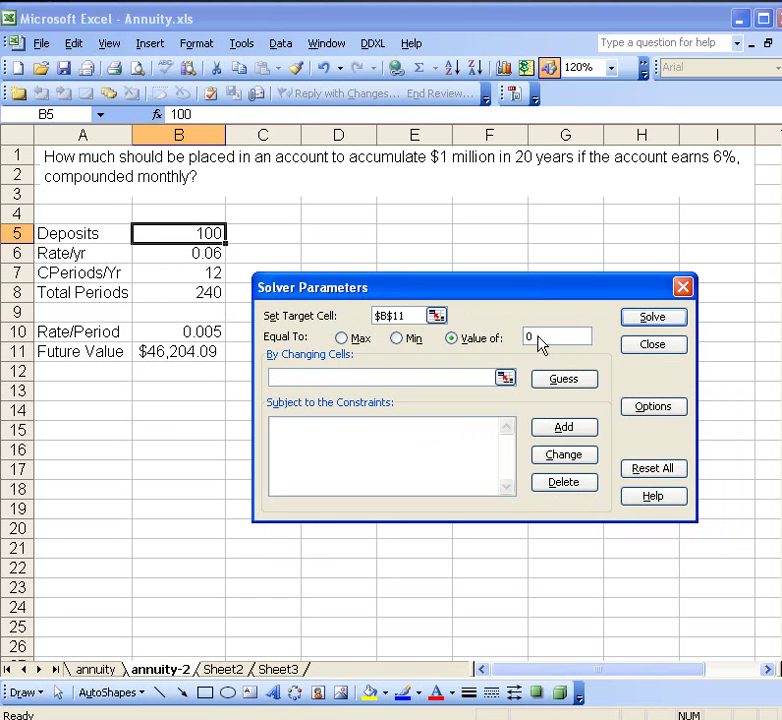
pyautogui.press('BackSpace')
pyautogui.write('1000000')
pyautogui.click(300, 378)
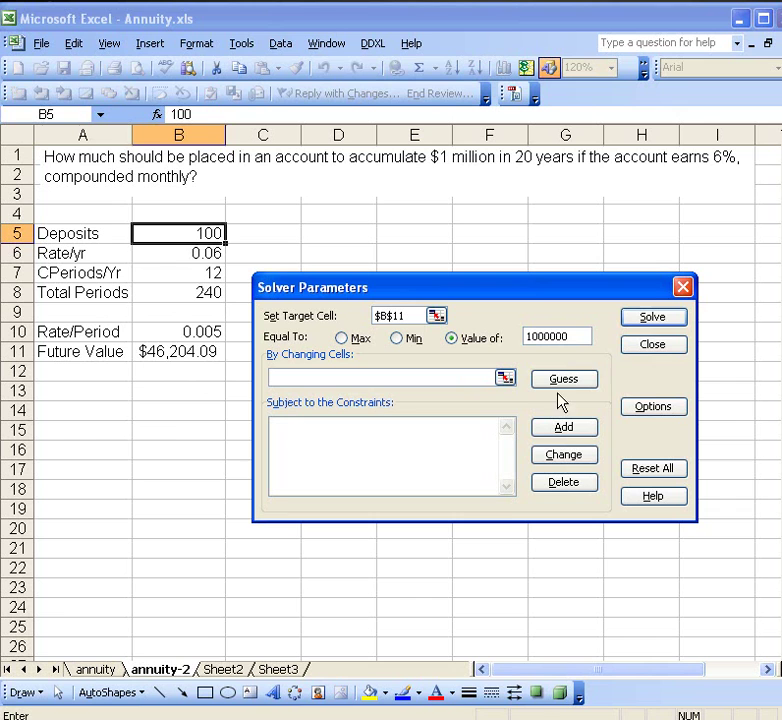
pyautogui.click(197, 233)
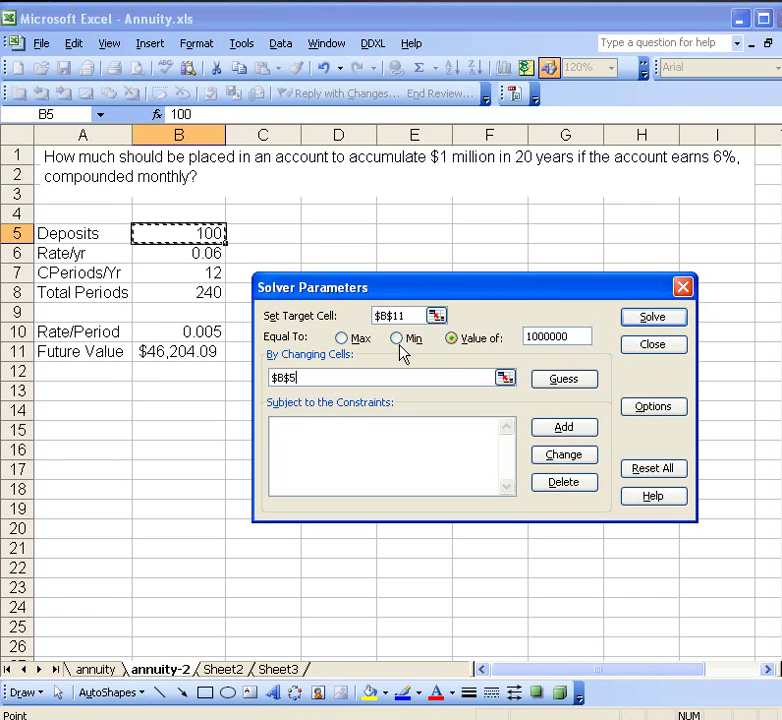
pyautogui.click(655, 321)
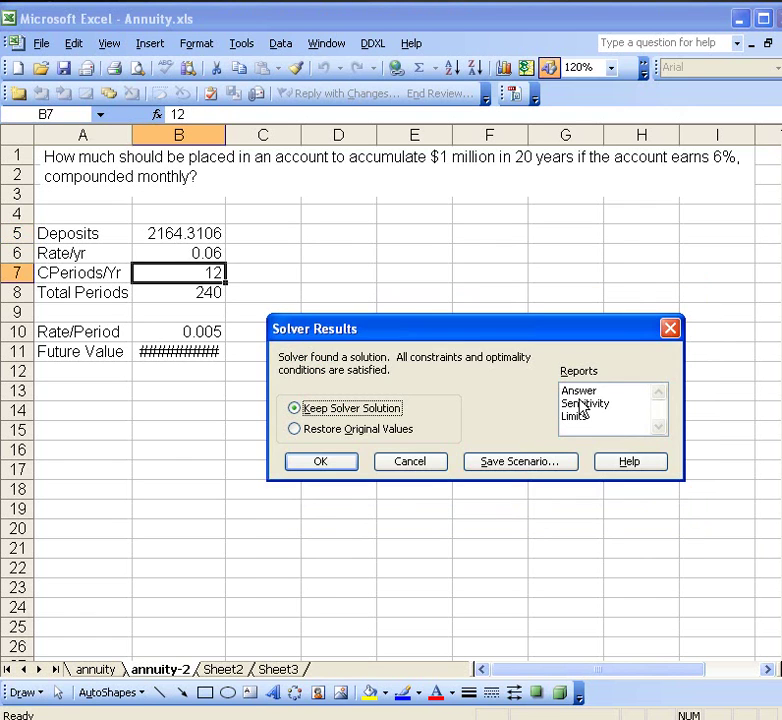
# Step: Keep Solver's 2164.310585 deposit and AutoFit column B, then select the rate in B6
pyautogui.click(322, 462)
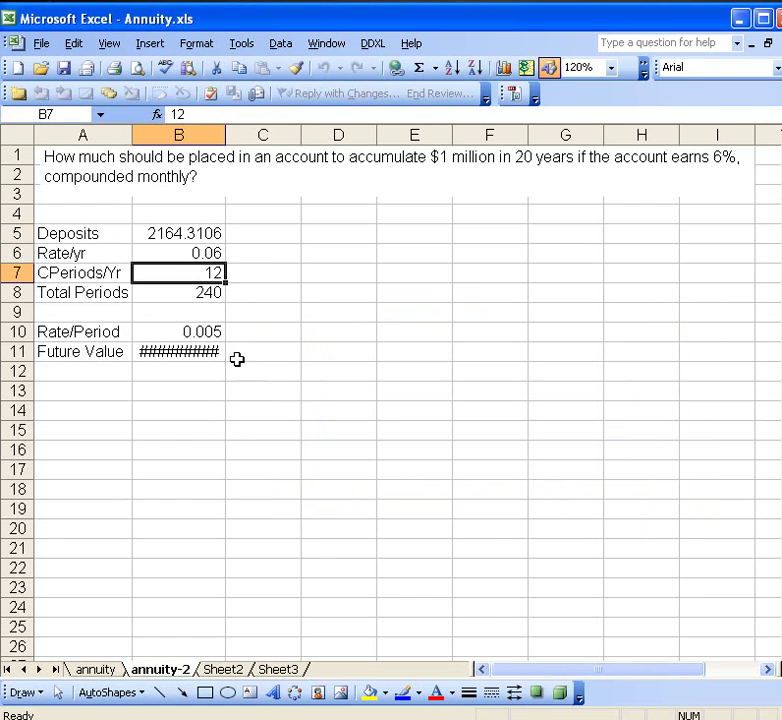
pyautogui.doubleClick(222, 134)
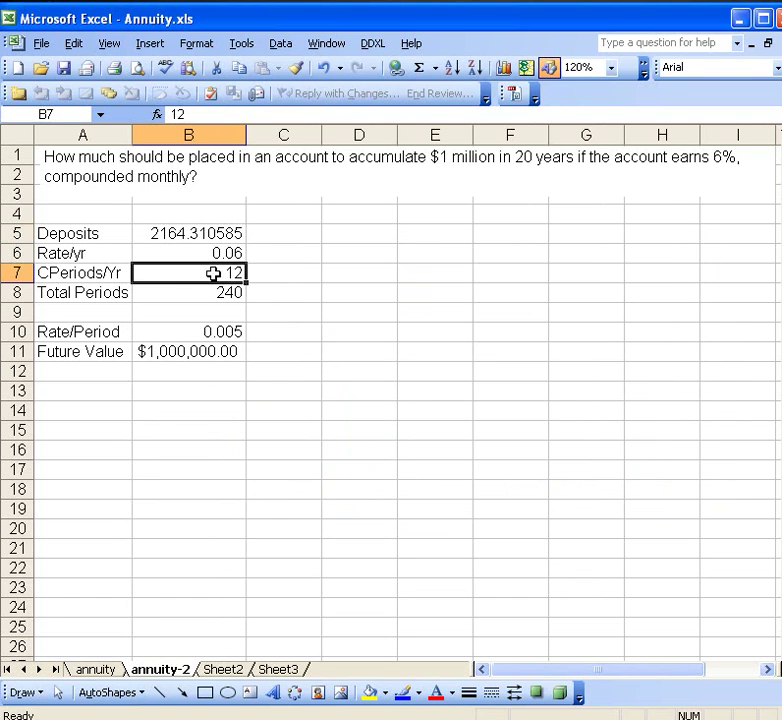
pyautogui.click(209, 254)
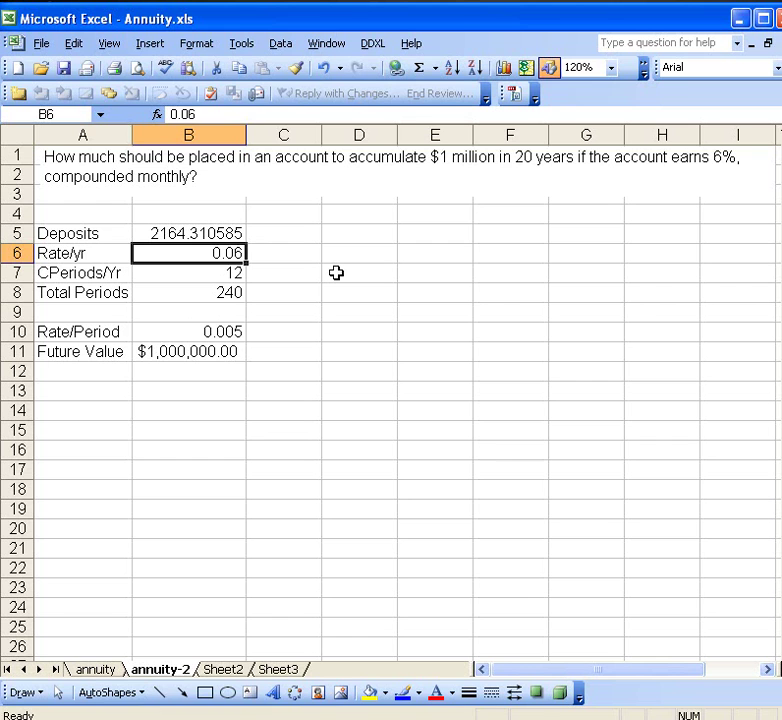
# Step: Change the yearly rate in B6 to 0.09 and select Future Value in B11
pyautogui.write('.09')
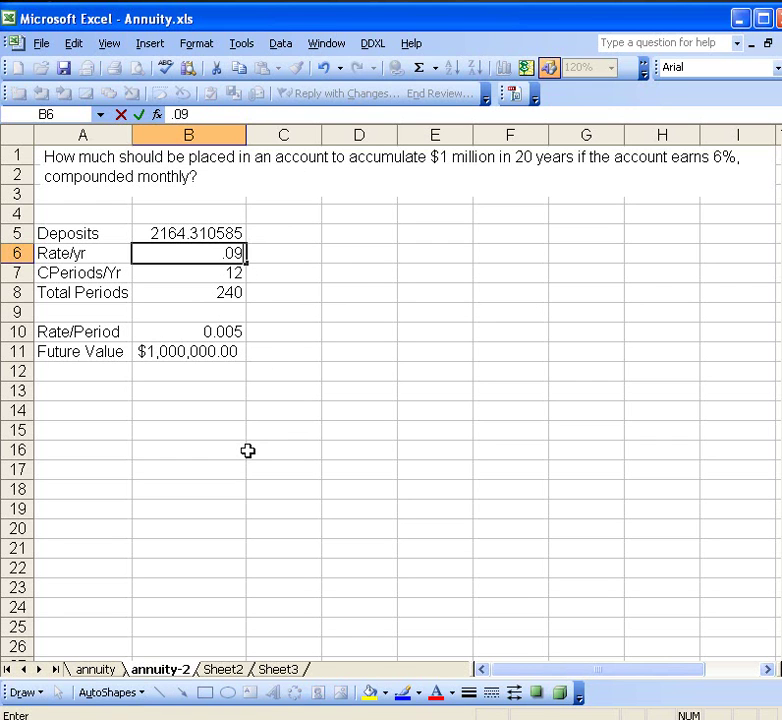
pyautogui.press('Return')
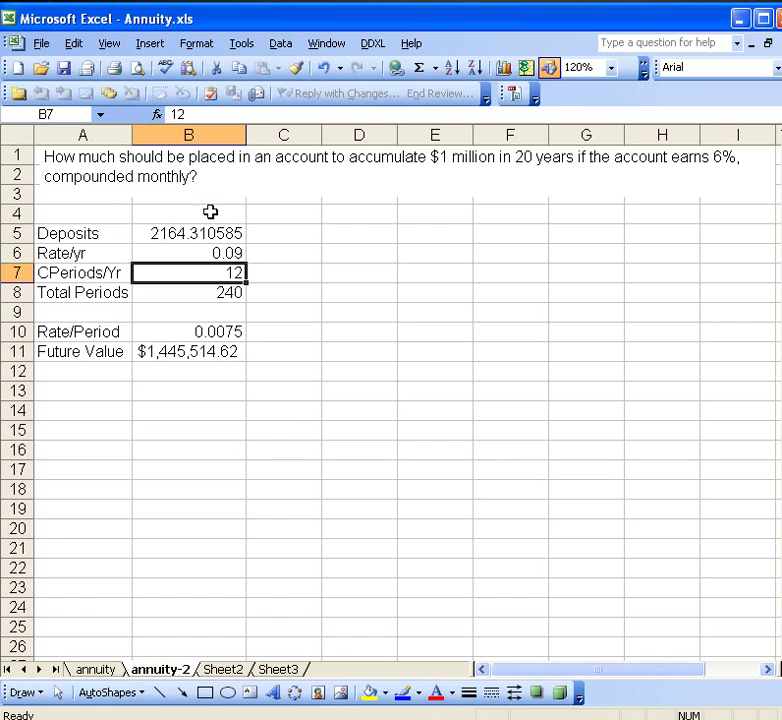
pyautogui.click(218, 351)
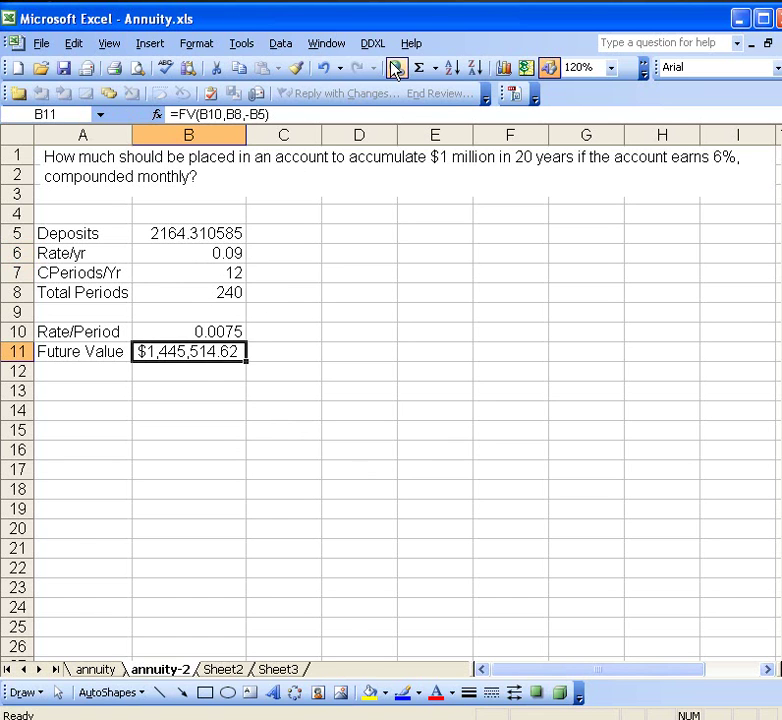
# Step: Rerun Solver with the same settings and keep the 1497.259559 deposit
pyautogui.click(252, 50)
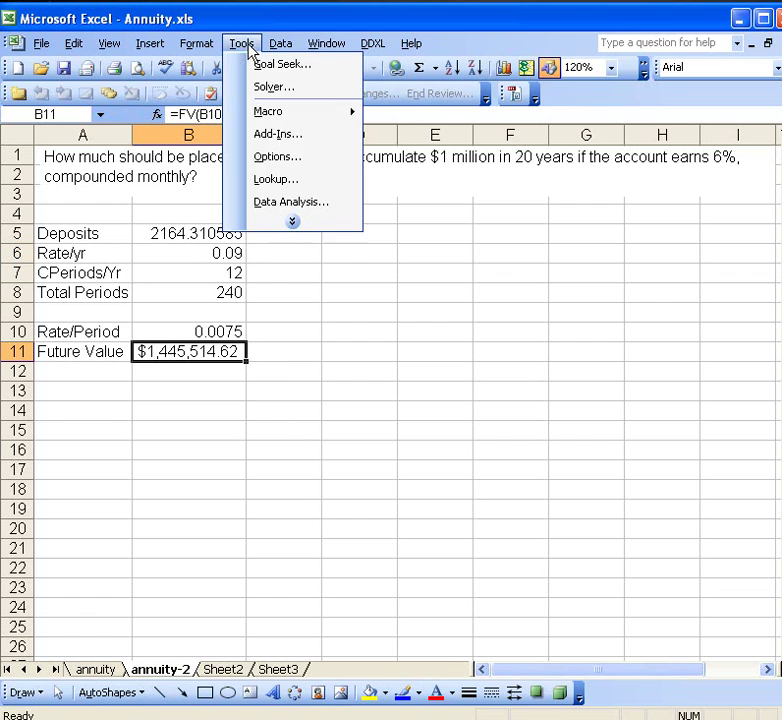
pyautogui.click(260, 92)
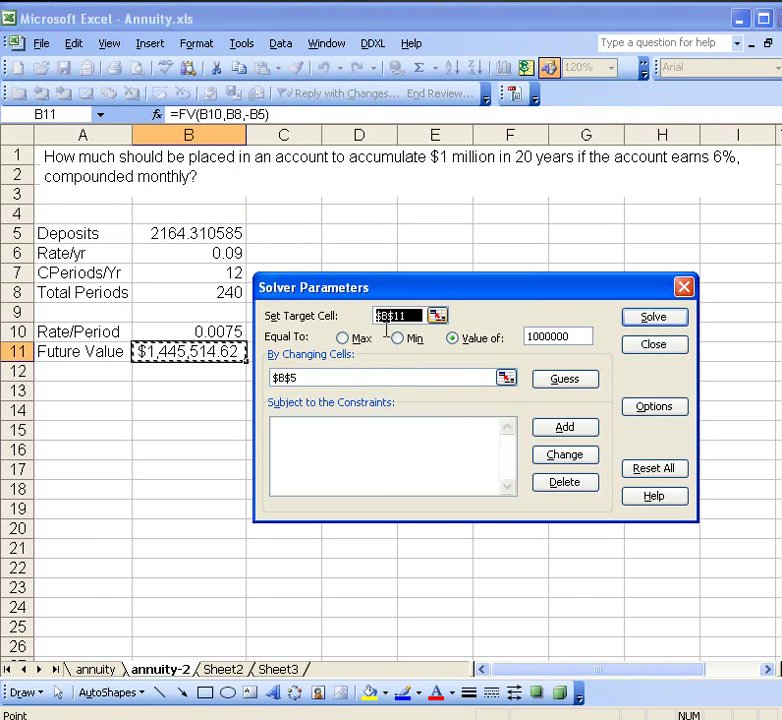
pyautogui.click(648, 318)
pyautogui.click(344, 463)
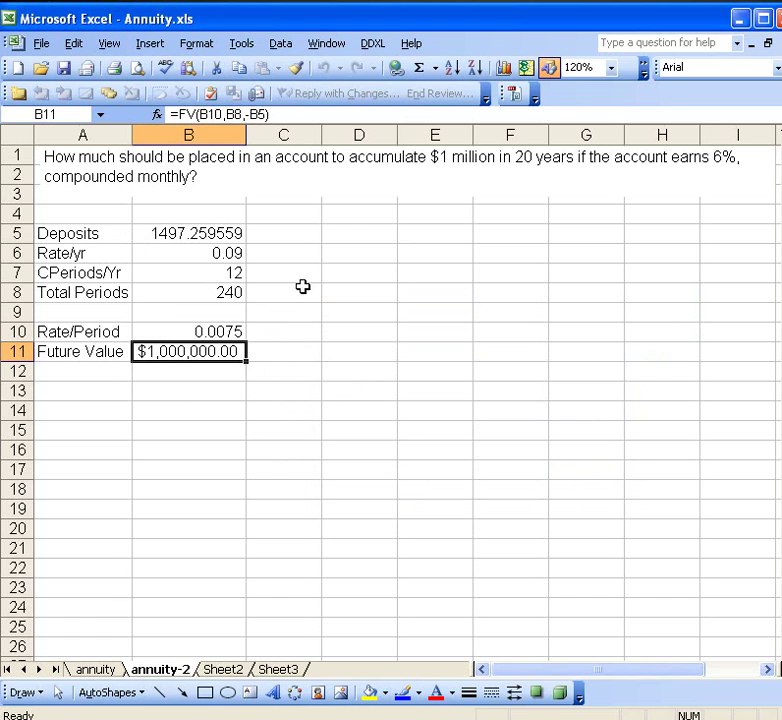
# Step: Change Total Periods in B8 to 360
pyautogui.click(220, 294)
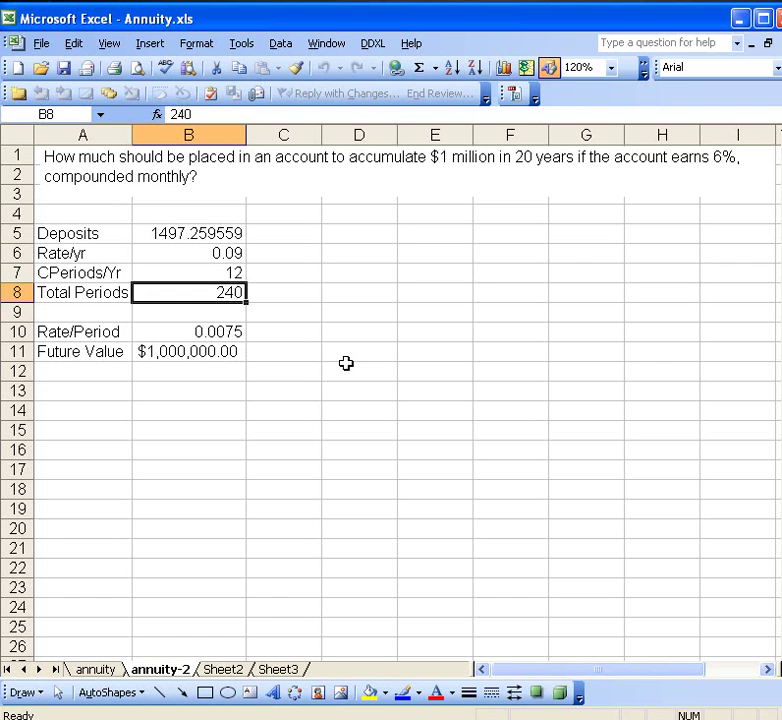
pyautogui.write('360')
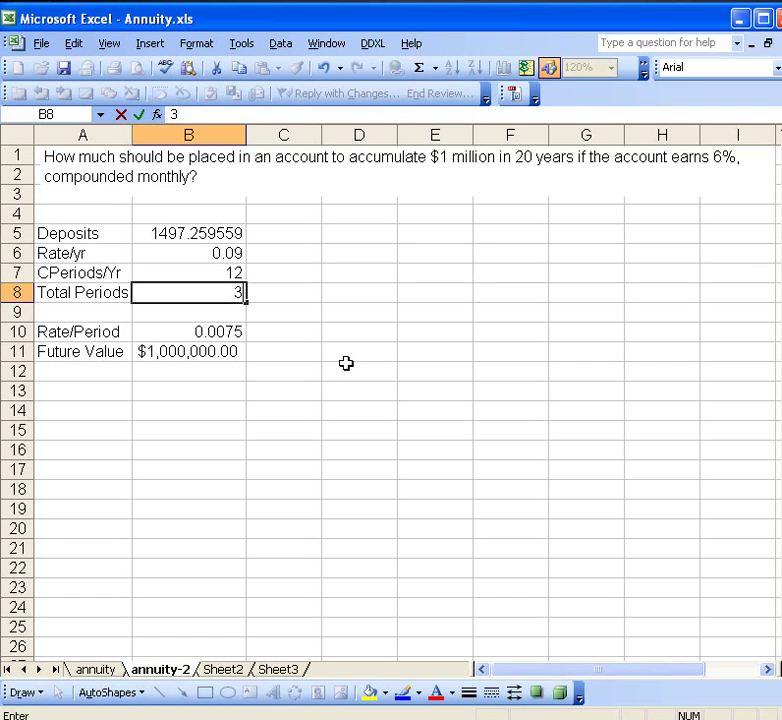
pyautogui.click(227, 312)
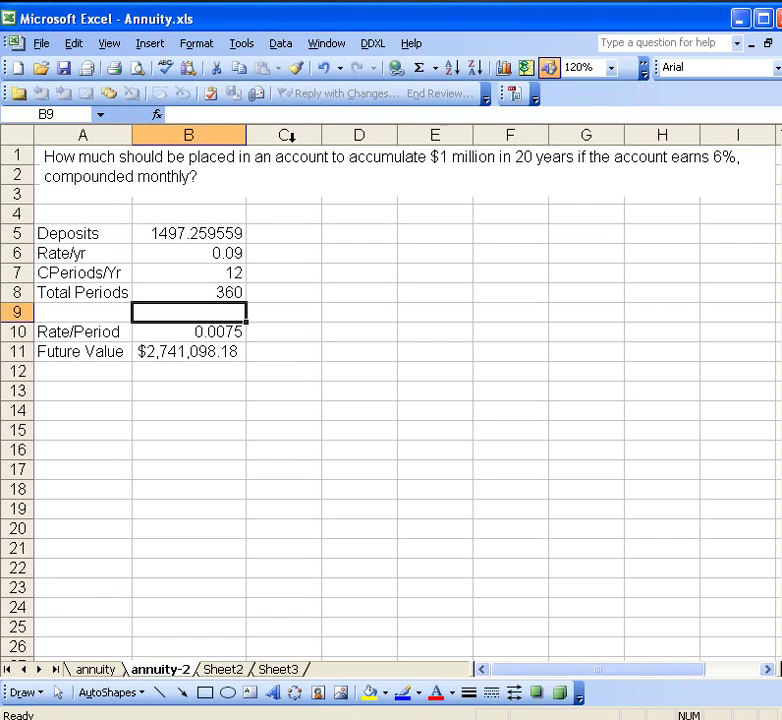
# Step: Rerun Solver with the same settings to find the deposit for 360 periods
pyautogui.click(242, 44)
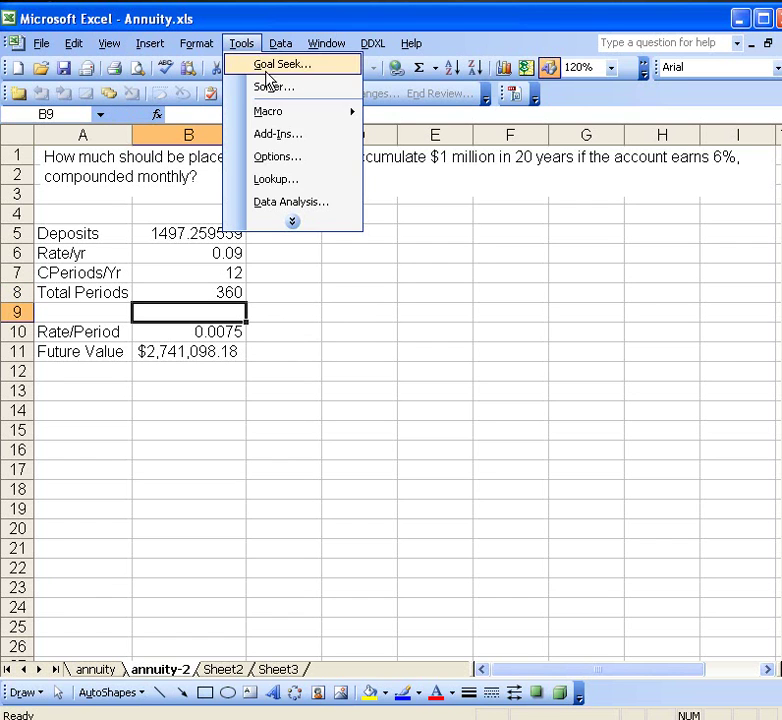
pyautogui.click(266, 86)
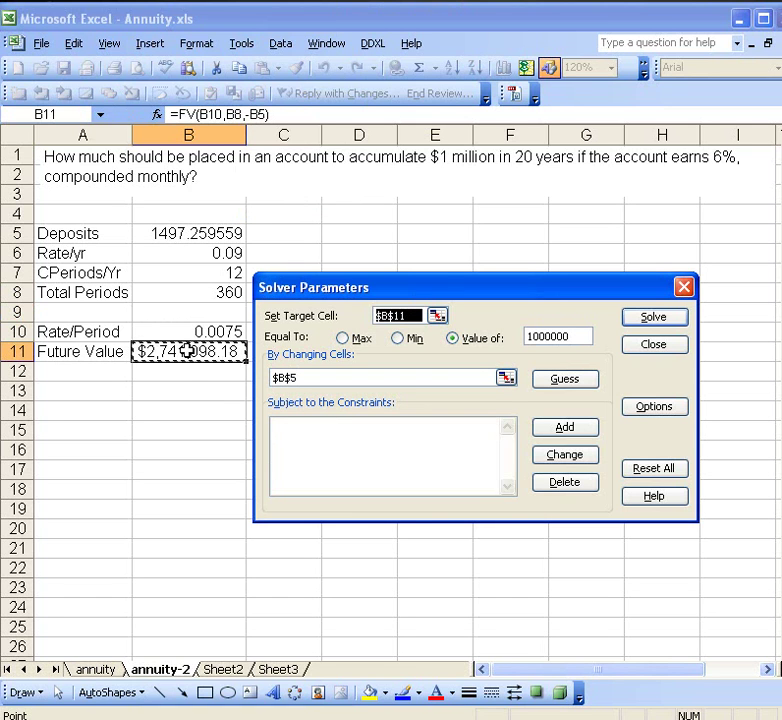
pyautogui.click(651, 320)
# Step: Keep Solver's solution of a 546.2261694 deposit for $1,000,000.00
pyautogui.click(345, 467)
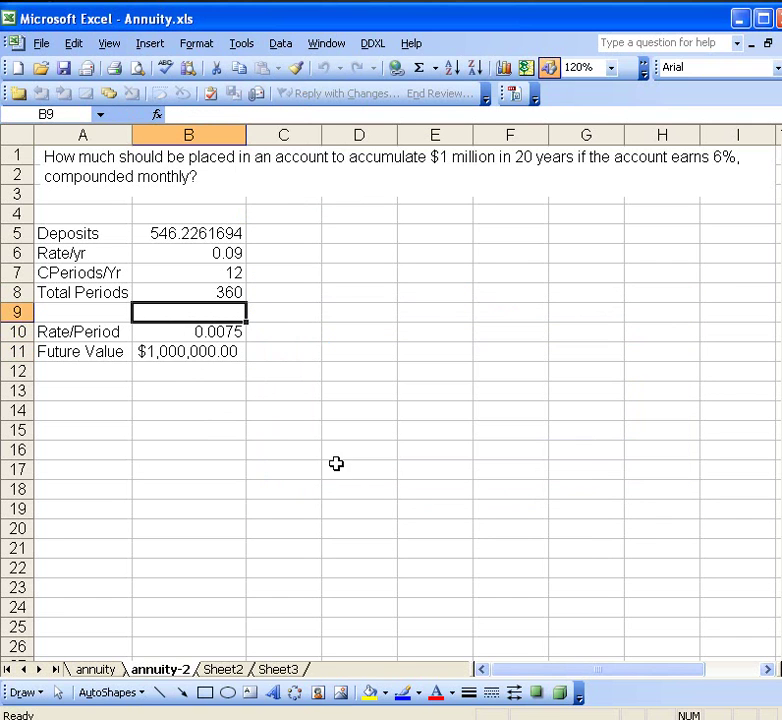